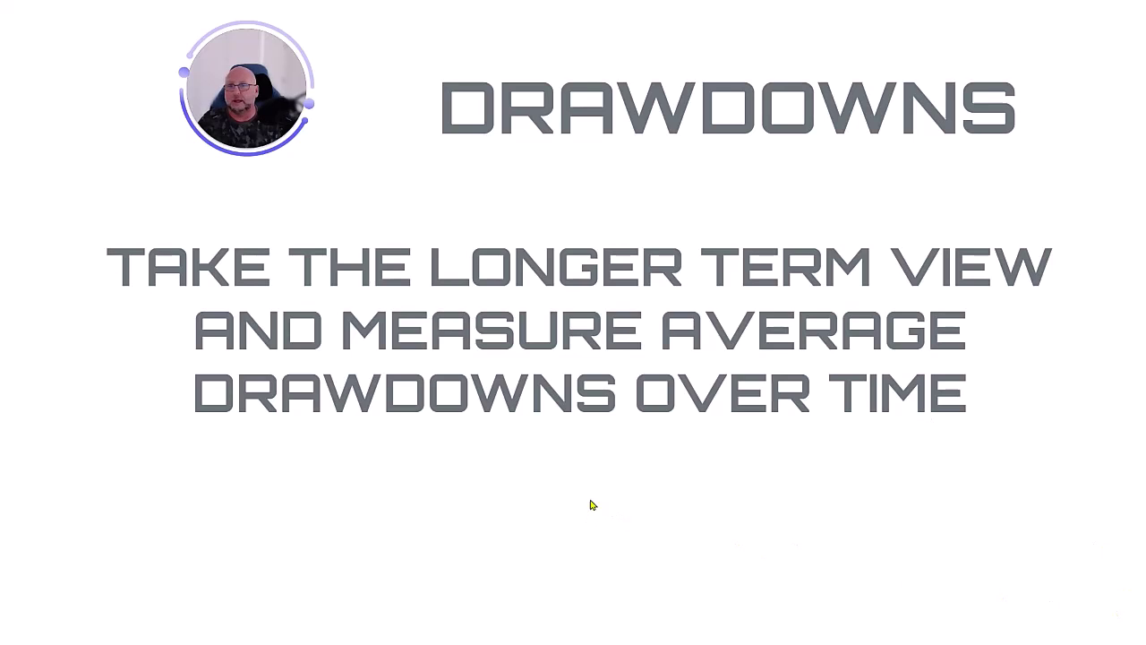
End the slideshow, put the slides away and display the one-year balance history on the NinjaTrader client dashboard
key("Escape")
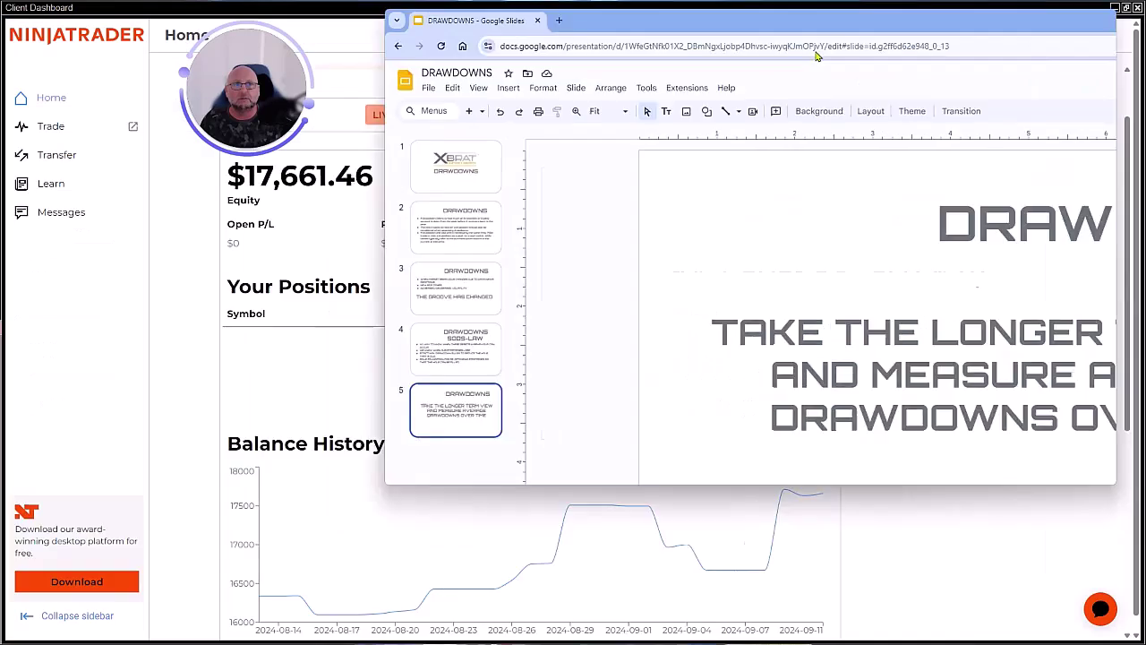
left_click(1077, 11)
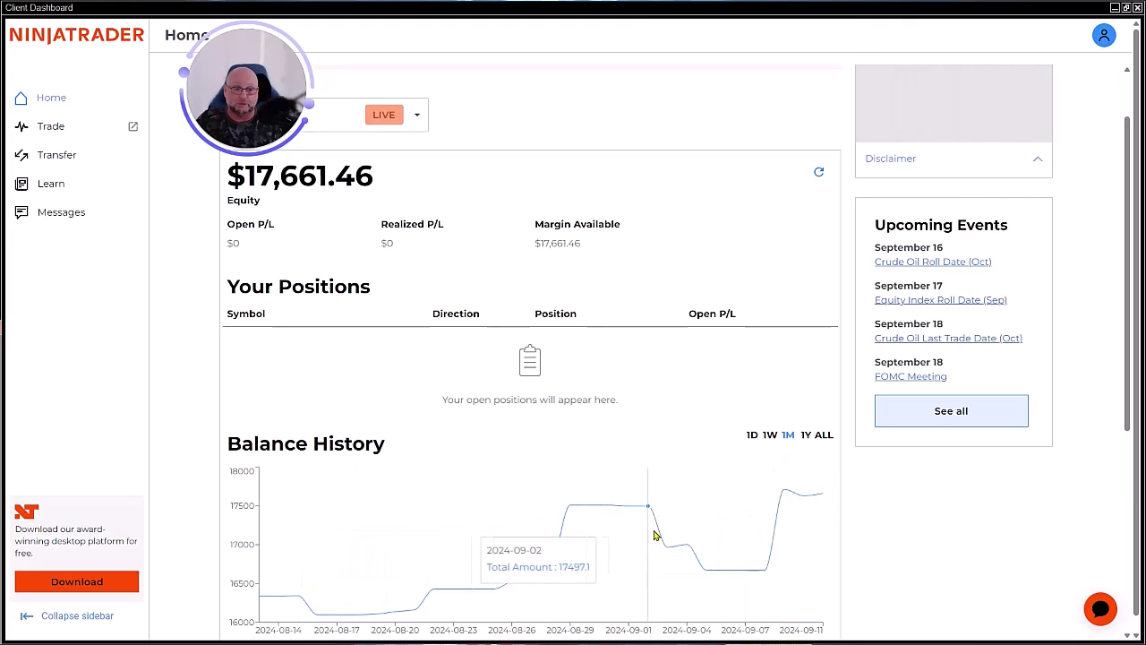
left_click(806, 436)
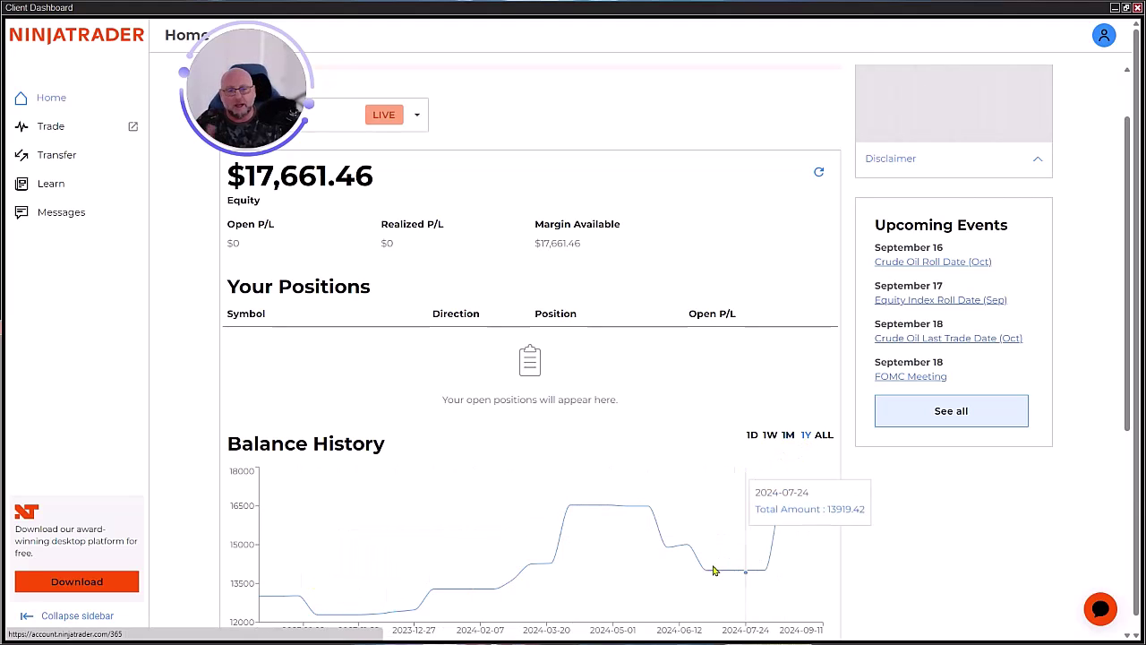
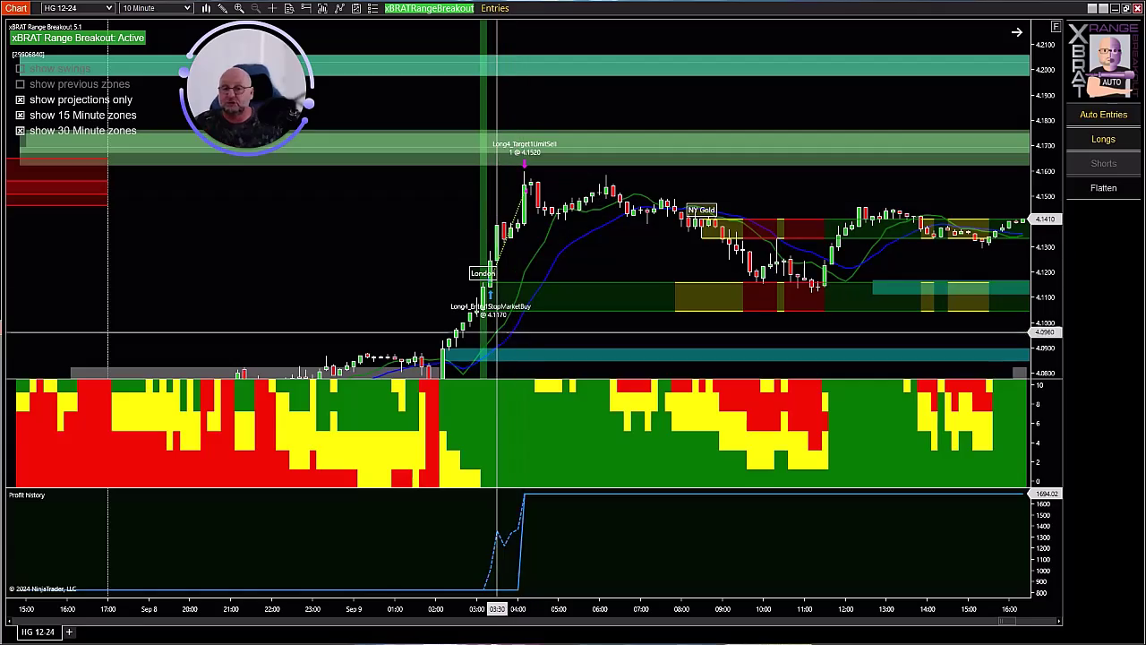
Turn on the previous zones on the HG 12-24 range breakout chart, with several earlier sessions in view
left_click_drag(391, 609, 549, 616)
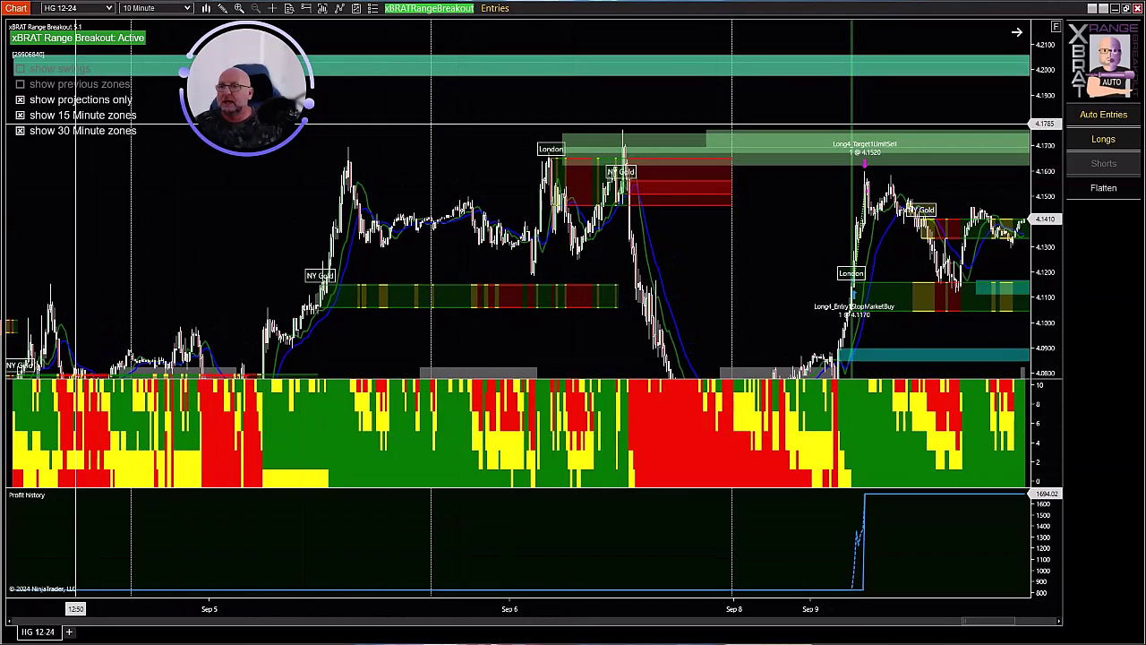
left_click(22, 83)
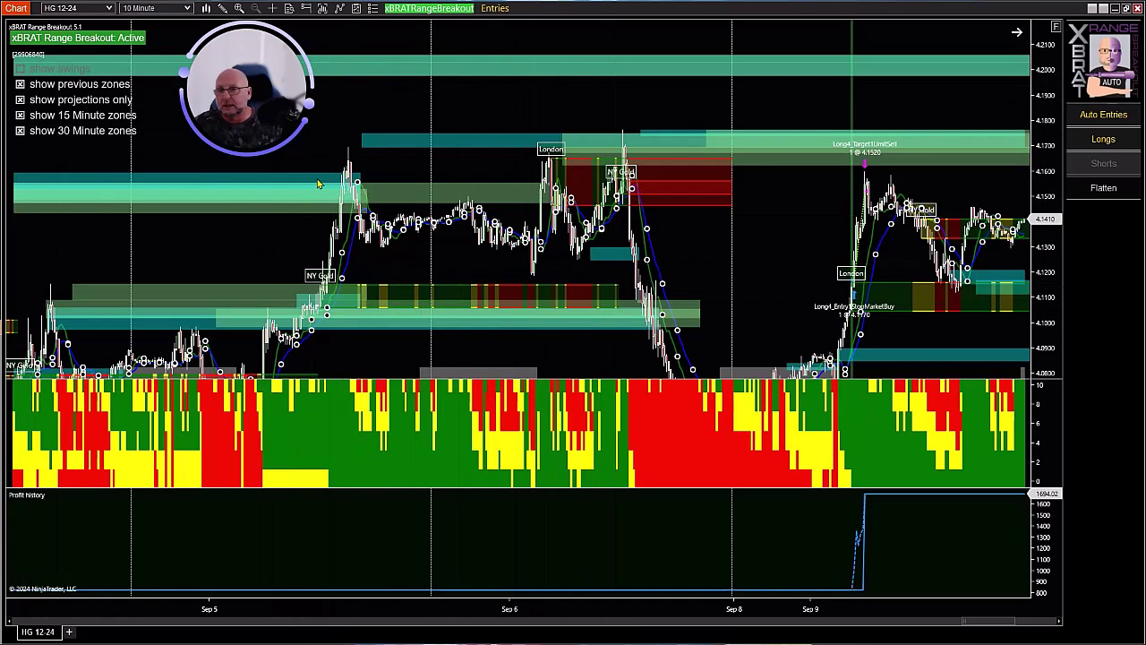
left_click_drag(305, 609, 409, 607)
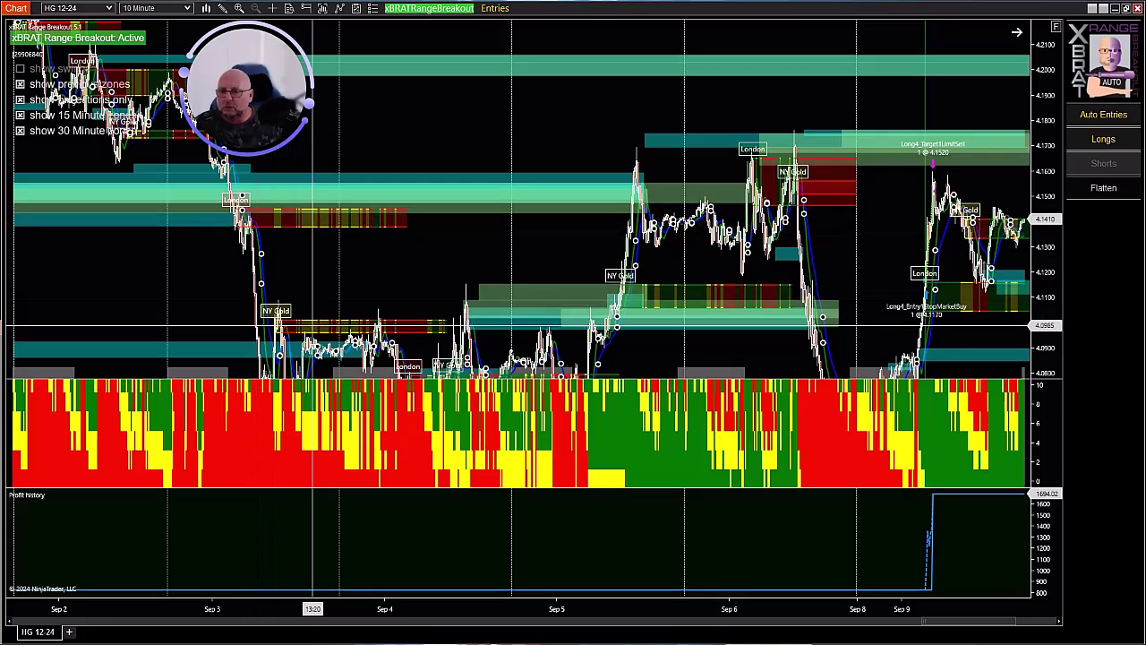
Examine the September 9 London long trade on the HG 12-24 chart against the surrounding zones and earlier sessions
left_click_drag(665, 601, 292, 596)
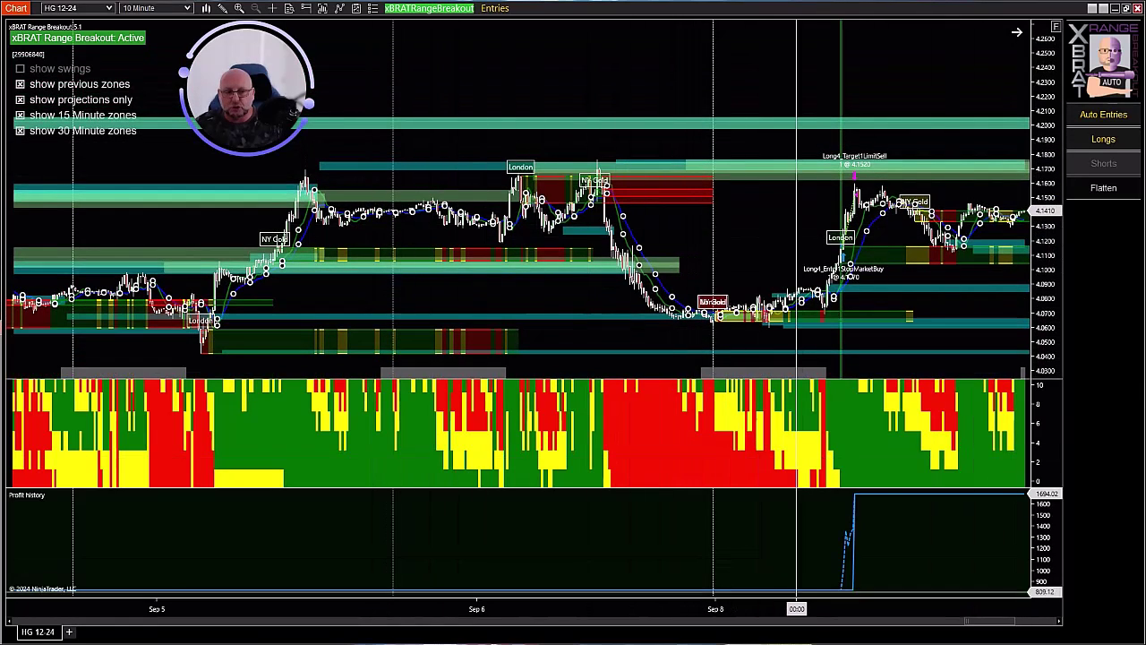
left_click_drag(819, 613, 325, 609)
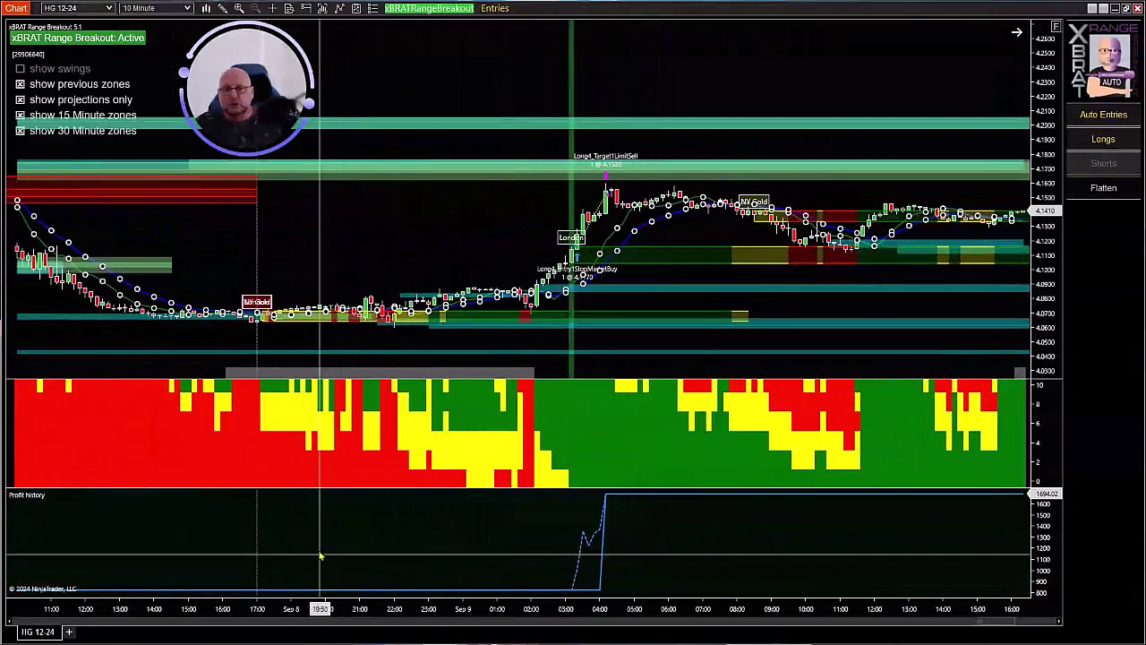
left_click_drag(1050, 300, 1053, 259)
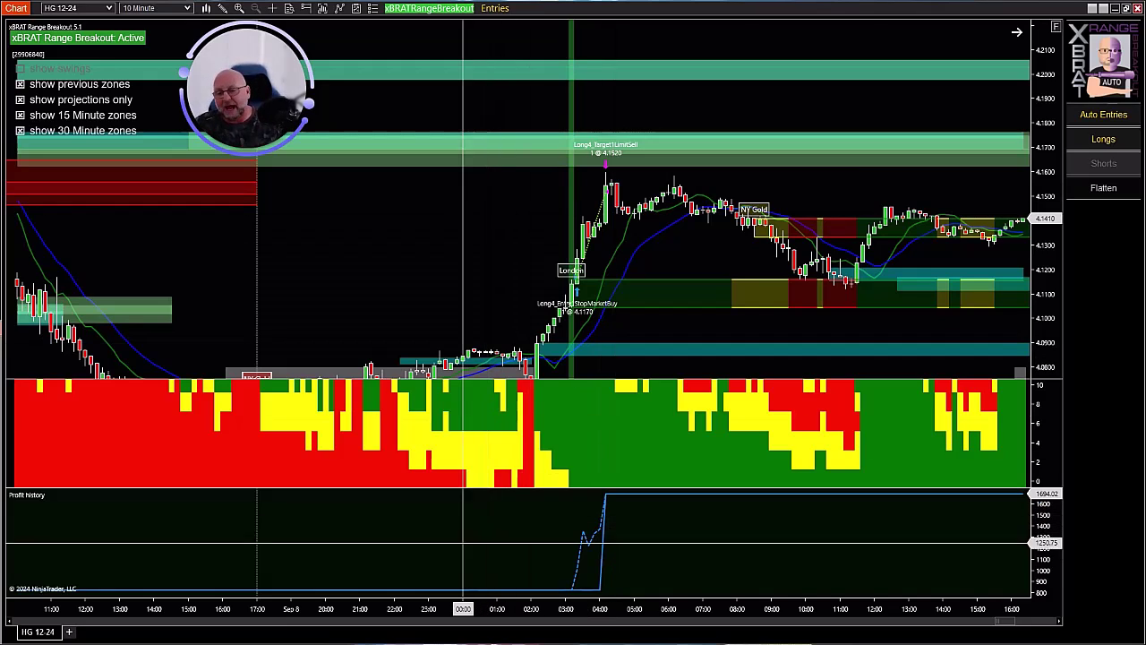
left_click_drag(412, 609, 566, 596)
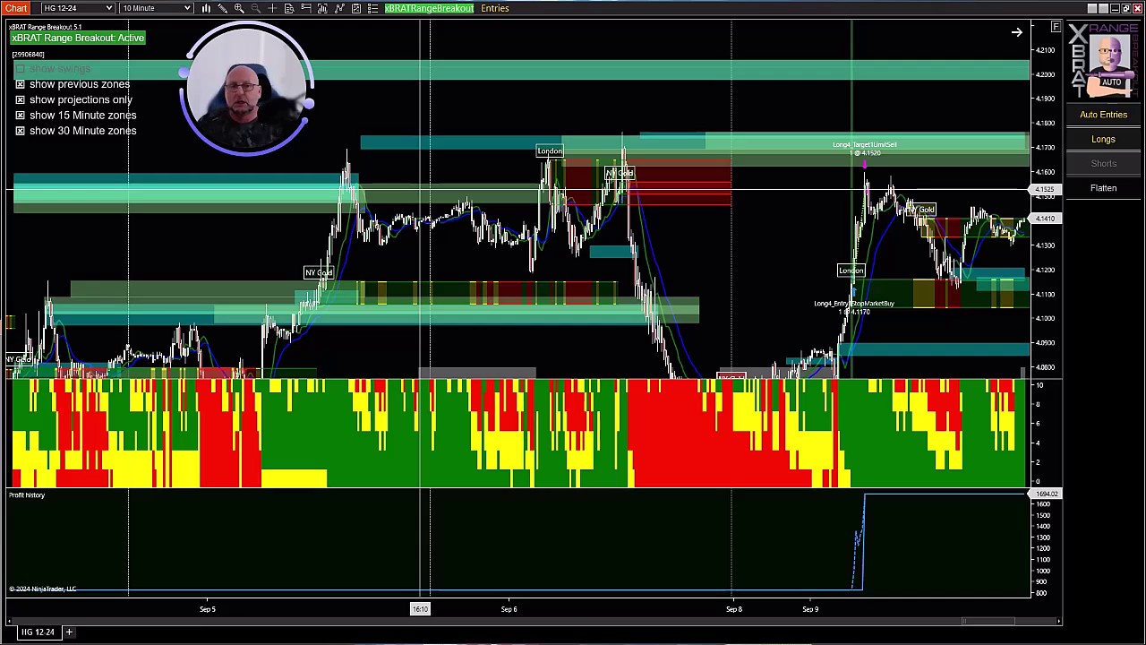
left_click_drag(794, 192, 690, 235)
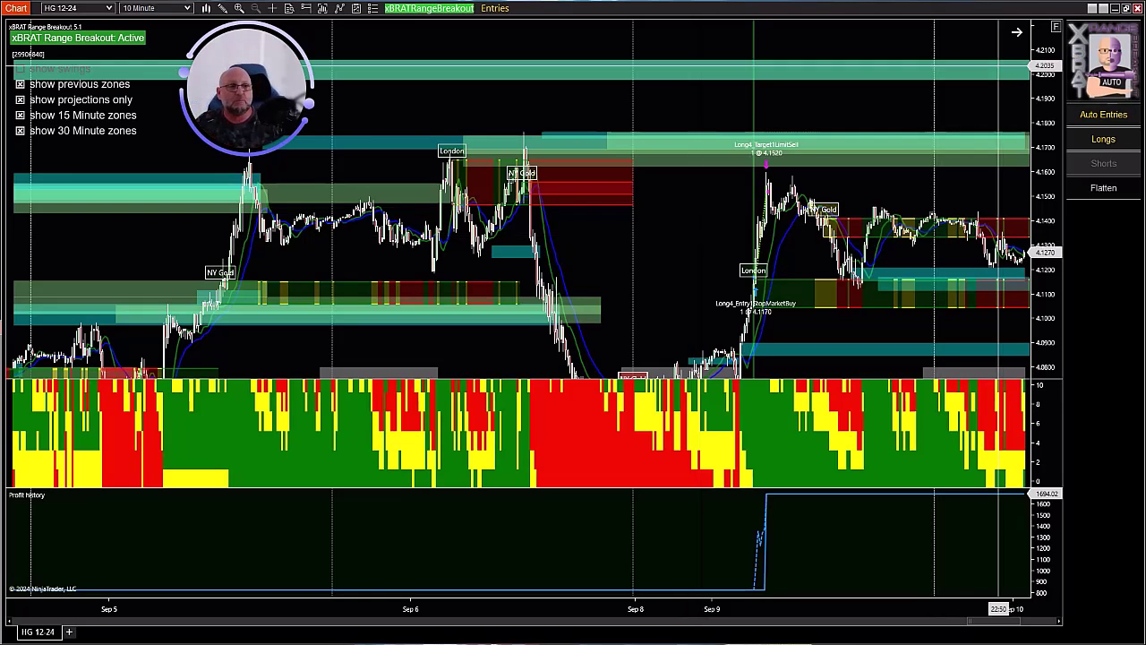
Switch to the CL 10-24 SlingShot chart and examine the first two short trades alongside the profit history
left_click(1115, 8)
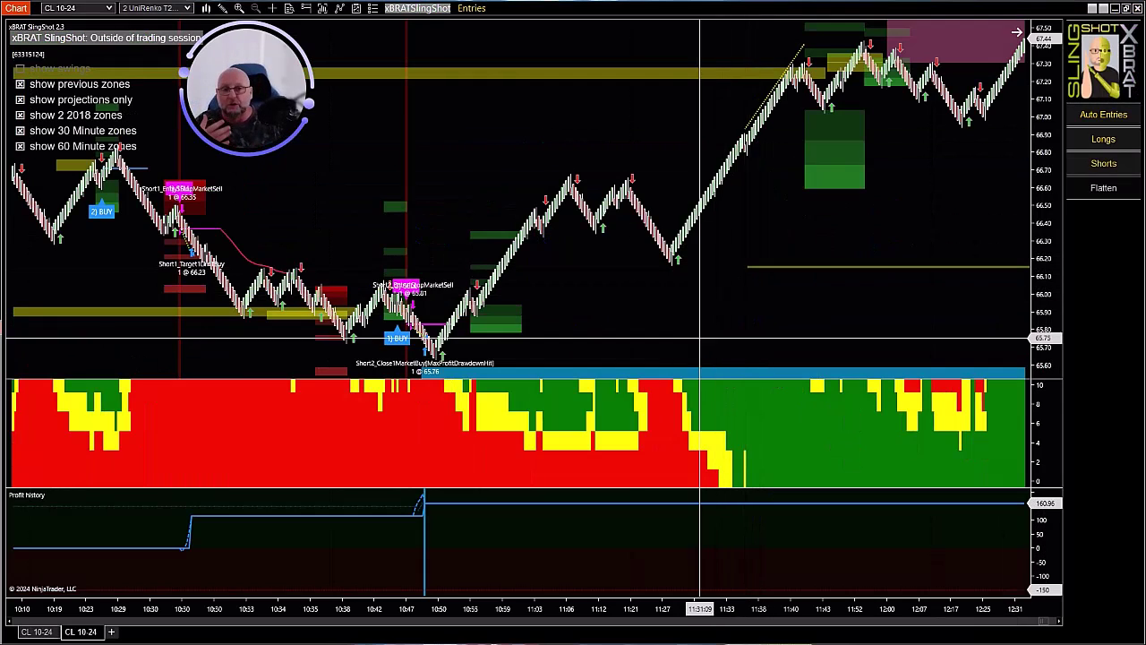
scroll(698, 332, "up", 5)
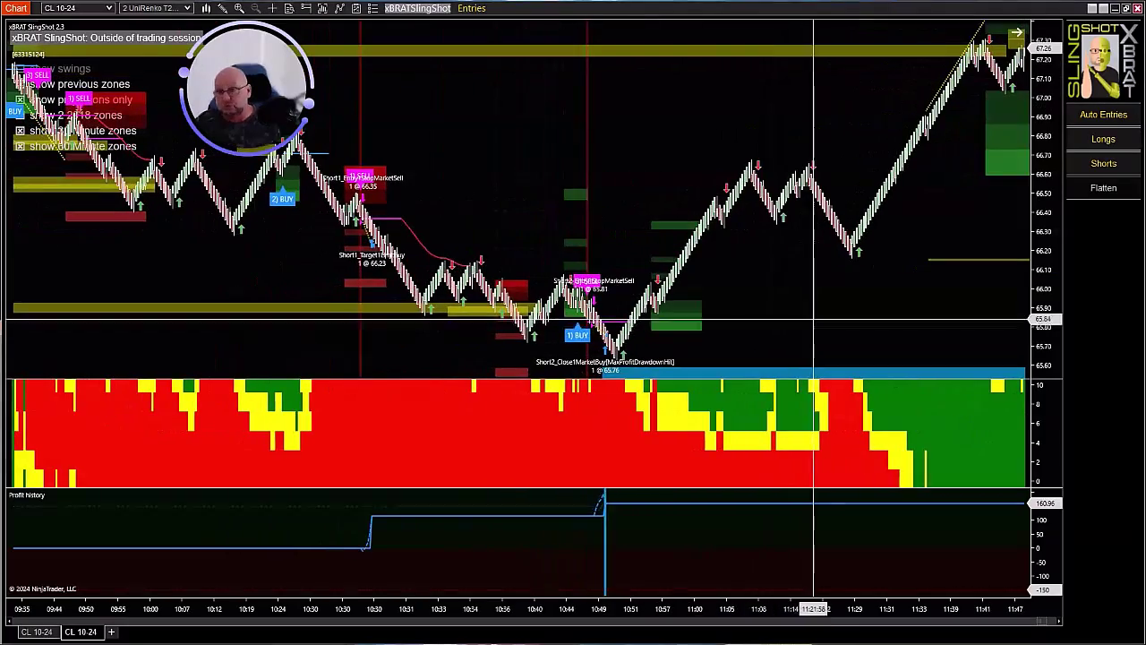
left_click_drag(540, 615, 627, 611)
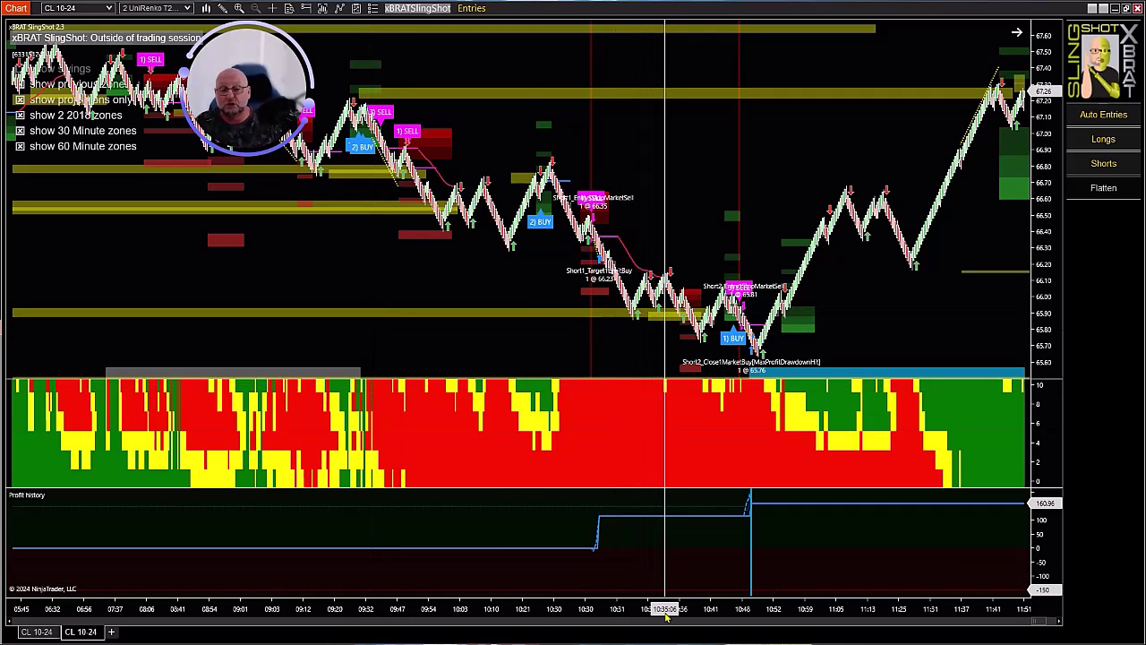
left_click_drag(666, 612, 359, 612)
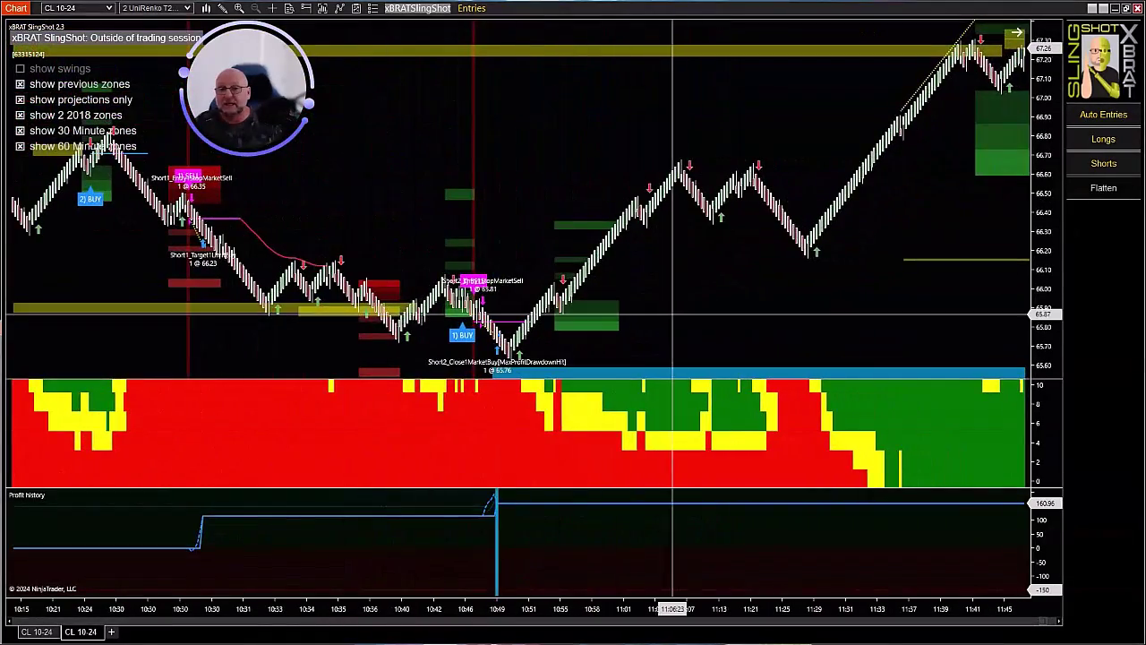
scroll(499, 171, "up", 6)
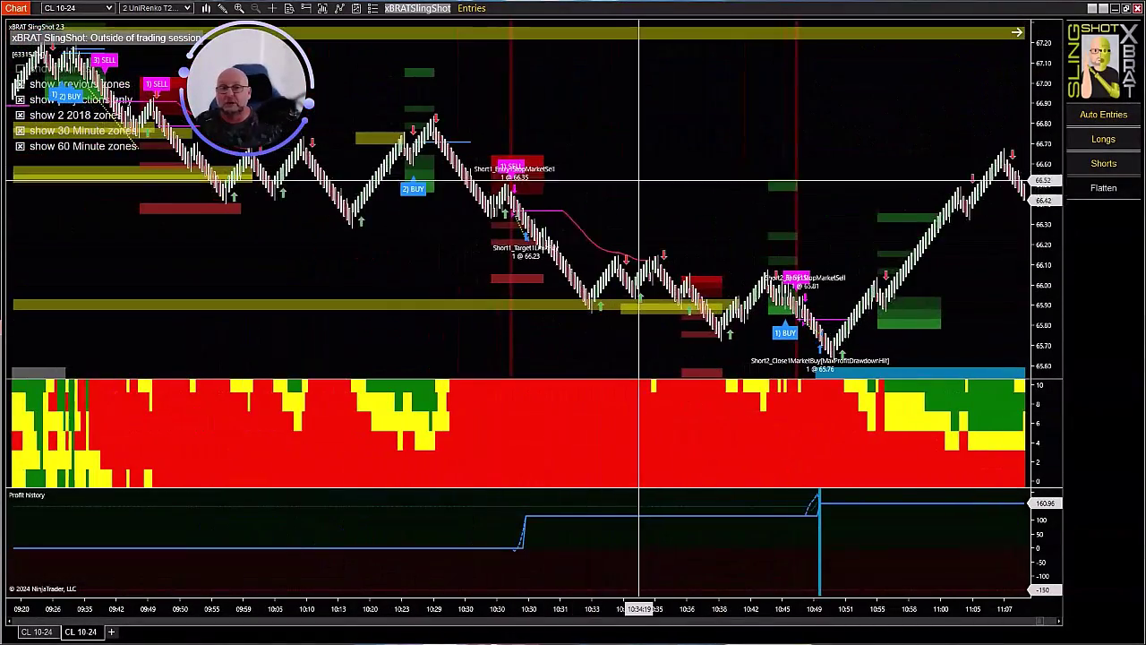
left_click_drag(1044, 332, 1046, 303)
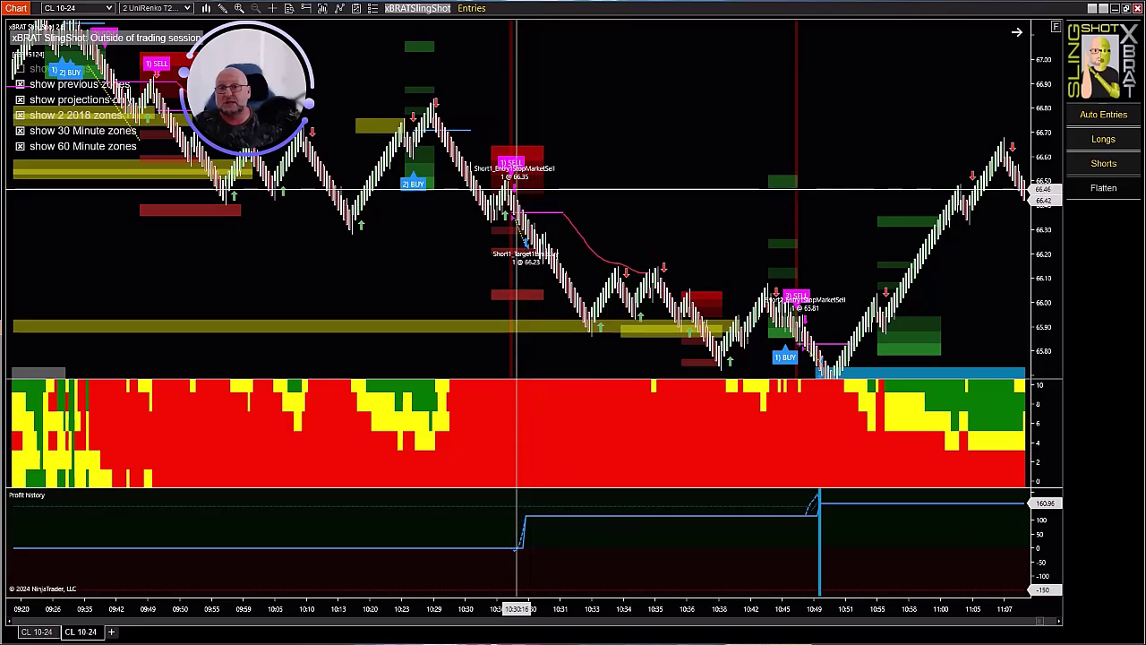
scroll(550, 179, "up", 3)
scroll(578, 161, "up", 1)
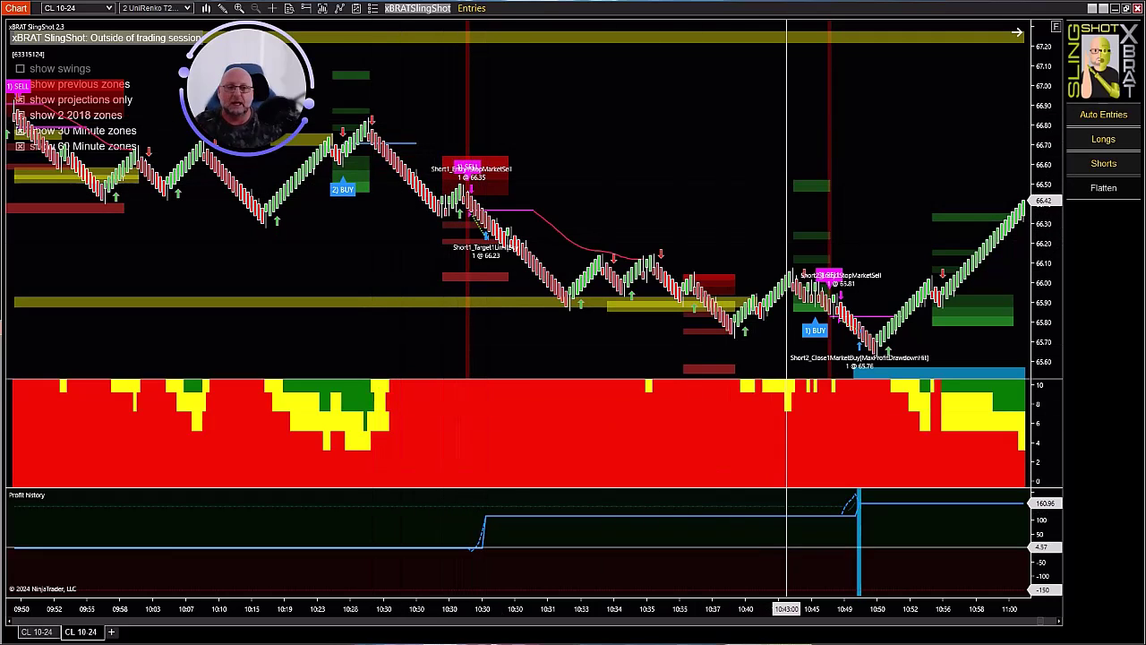
scroll(806, 611, "down", 10)
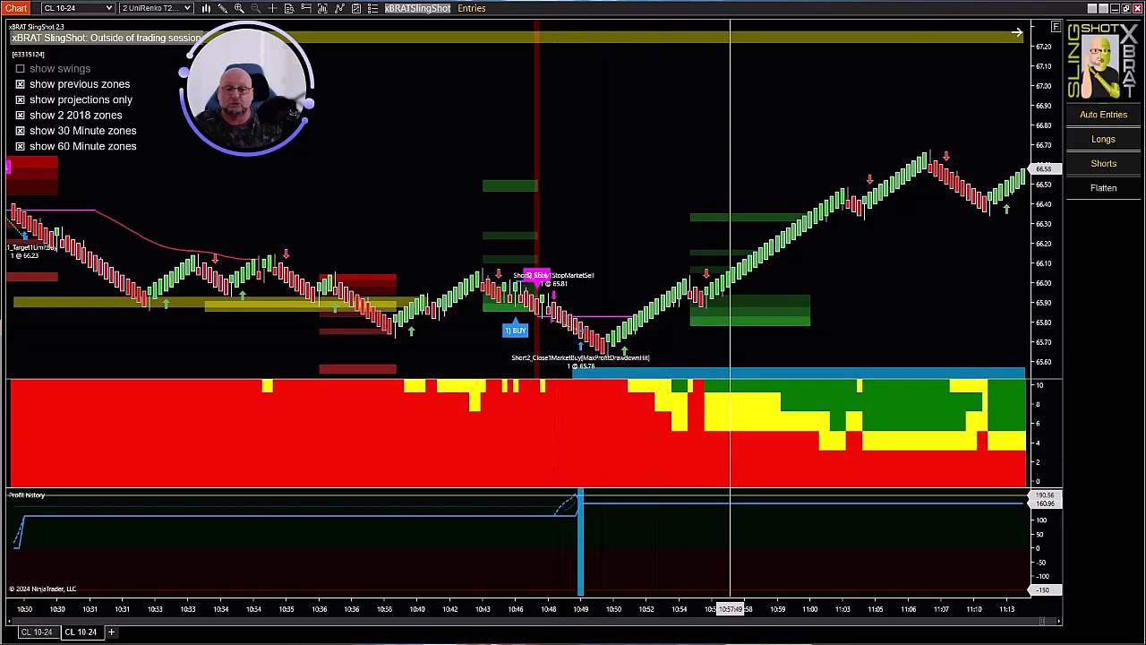
left_click_drag(649, 610, 762, 612)
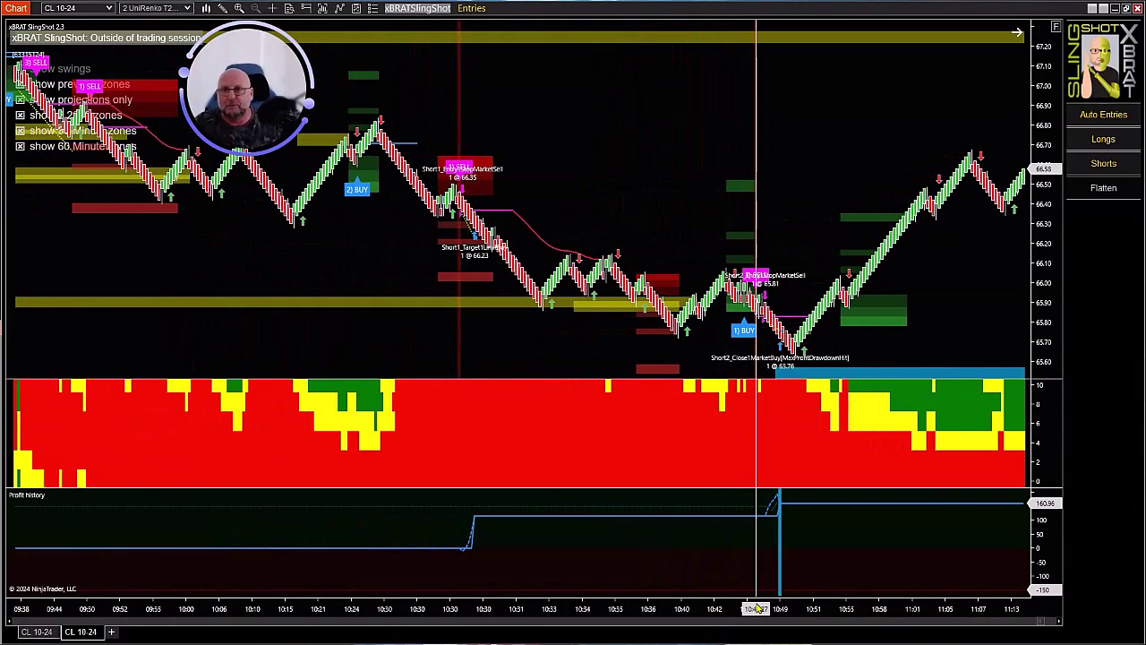
Jump ahead to the September 10 session on the CL 10-24 chart and examine the Short22 trade's entry and exit
left_click(1042, 624)
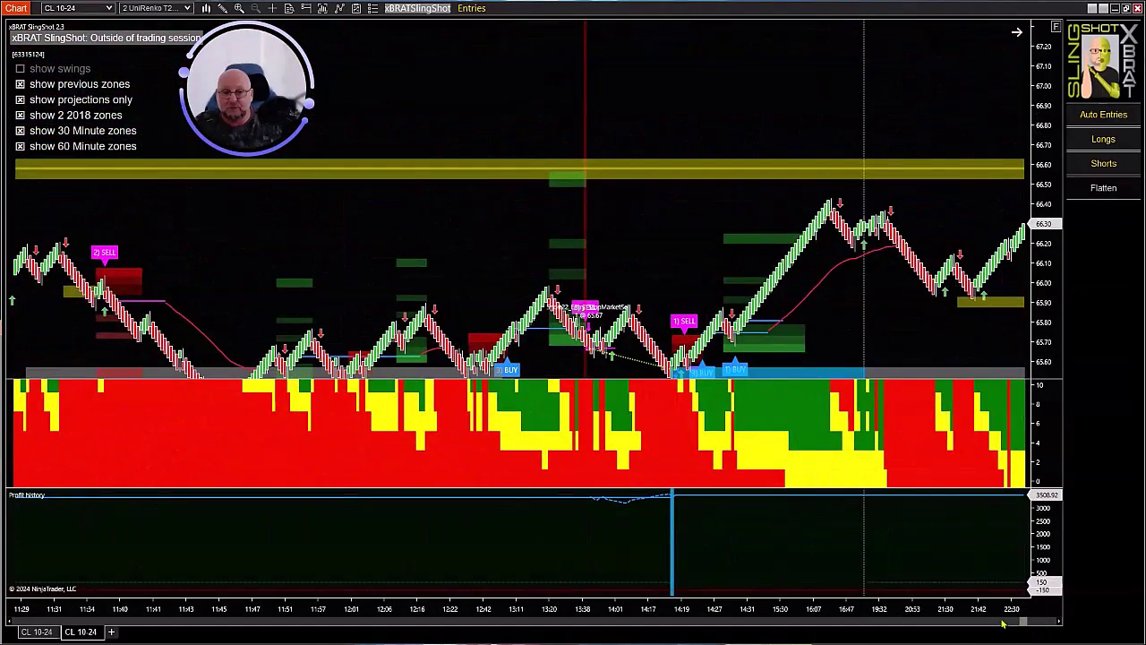
left_click_drag(806, 609, 698, 609)
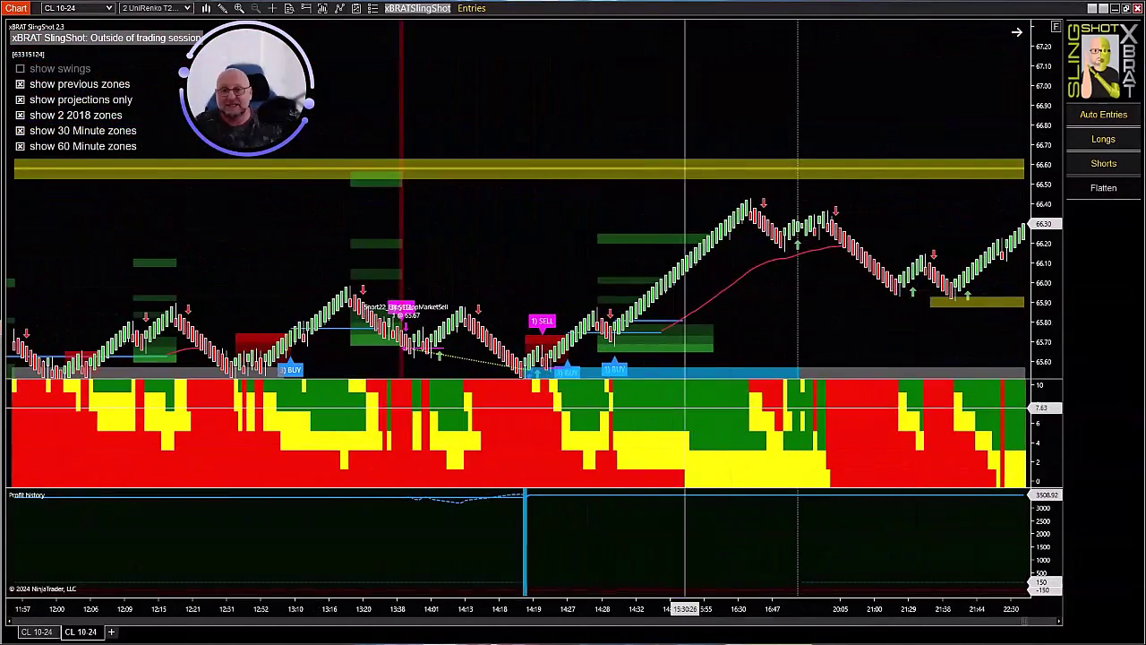
left_click_drag(518, 269, 549, 167)
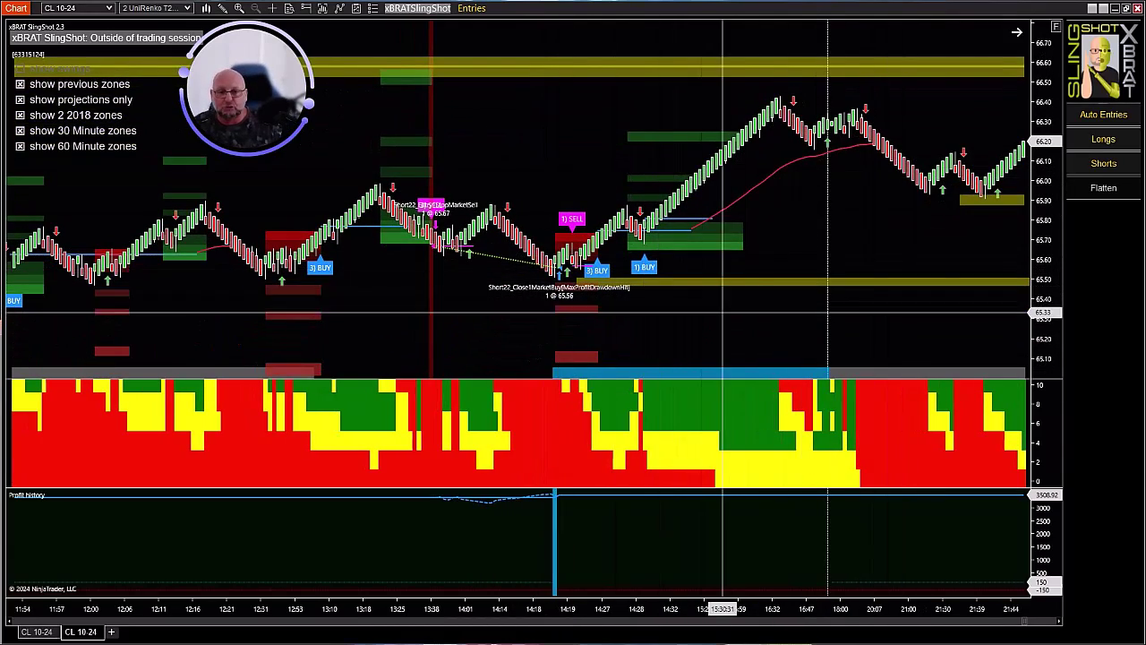
left_click_drag(1036, 310, 1019, 255)
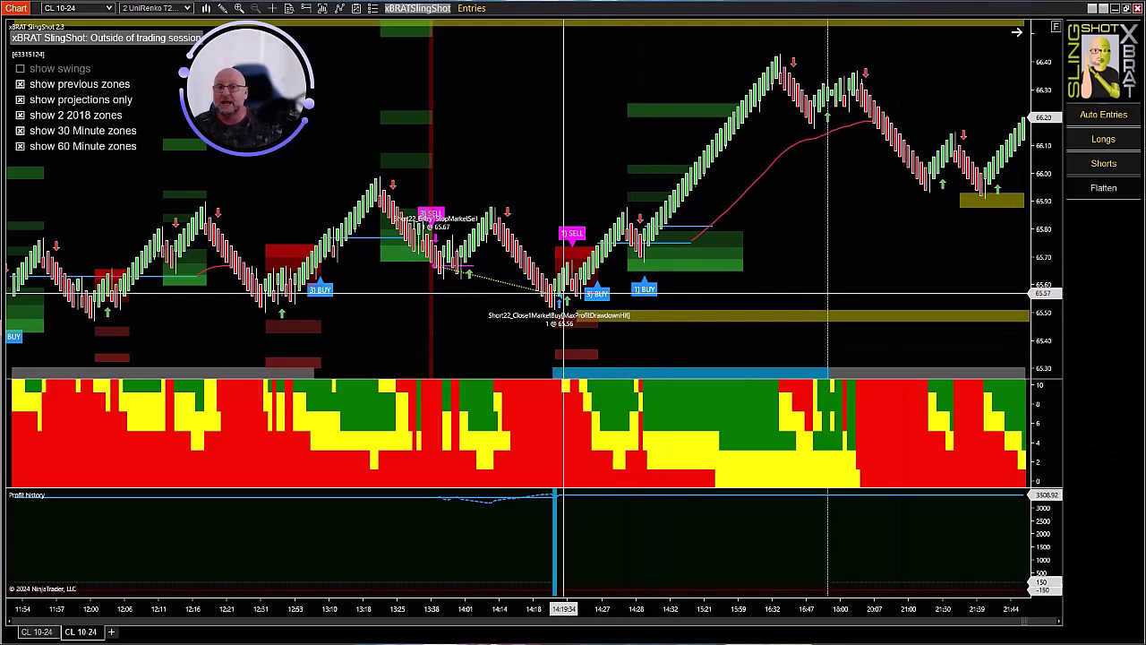
left_click_drag(561, 611, 791, 608)
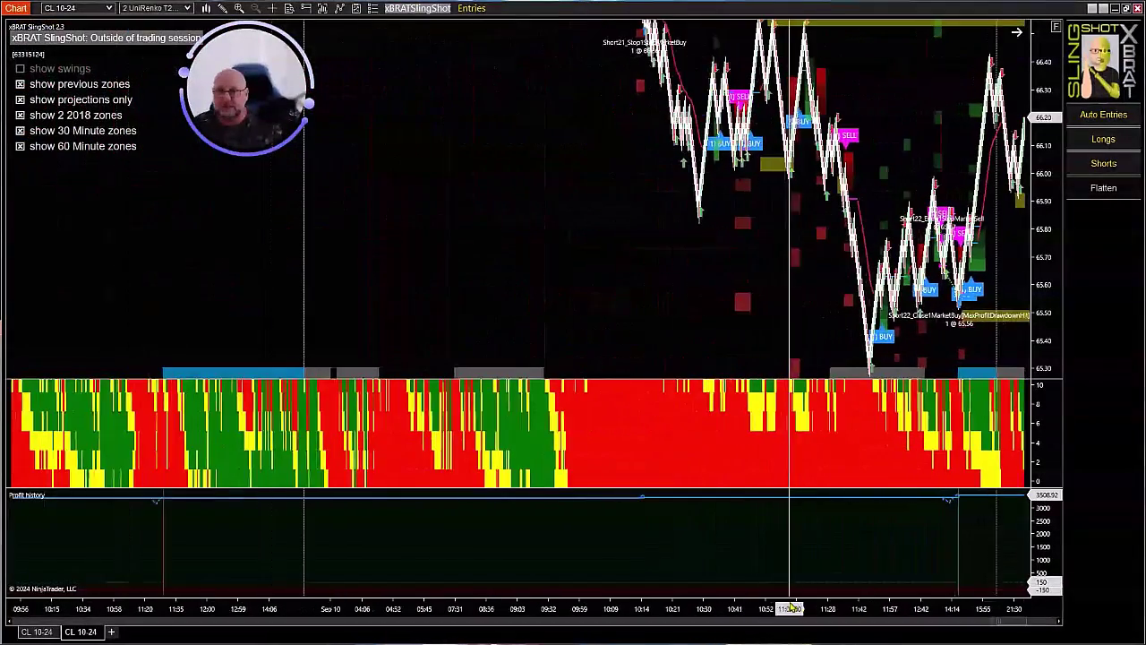
Examine the CL 10-24 trades and profit history from September 8 through the start of the September 11 session
scroll(574, 235, "up", 5)
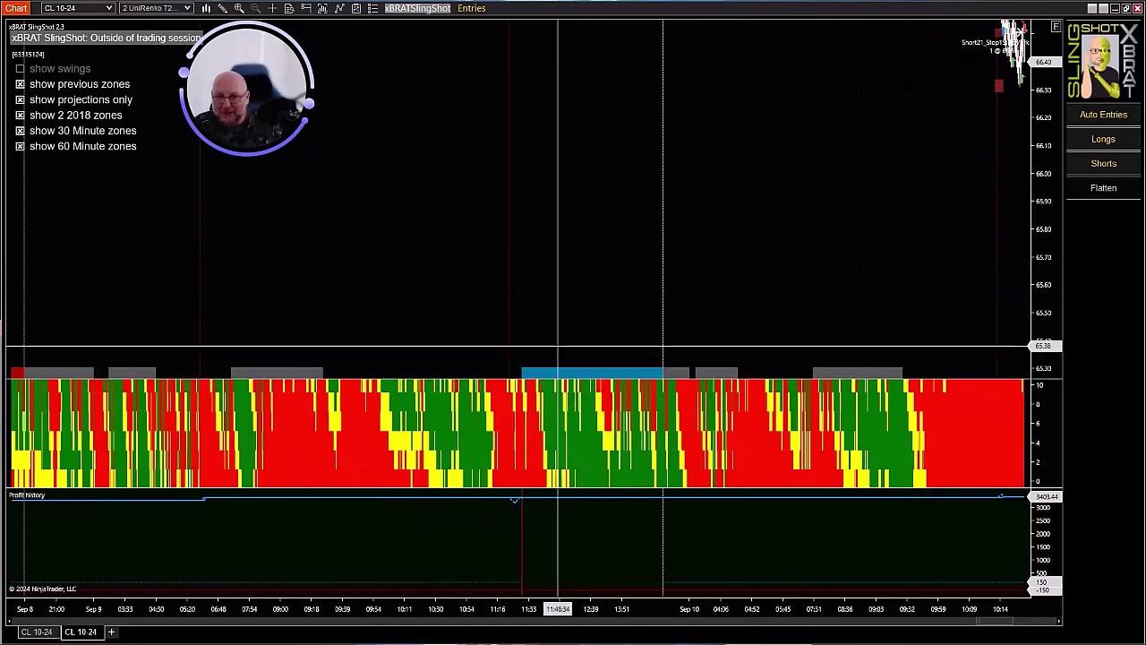
left_click_drag(797, 260, 616, 274)
scroll(743, 277, "down", 3)
scroll(896, 266, "down", 3)
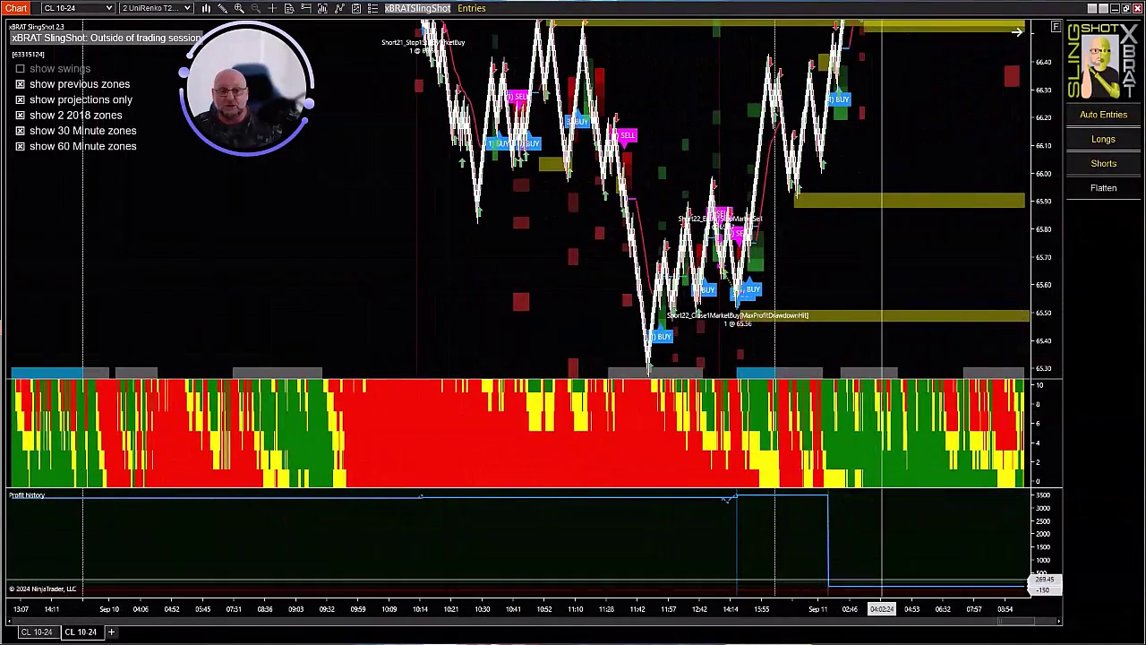
left_click_drag(874, 559, 504, 356)
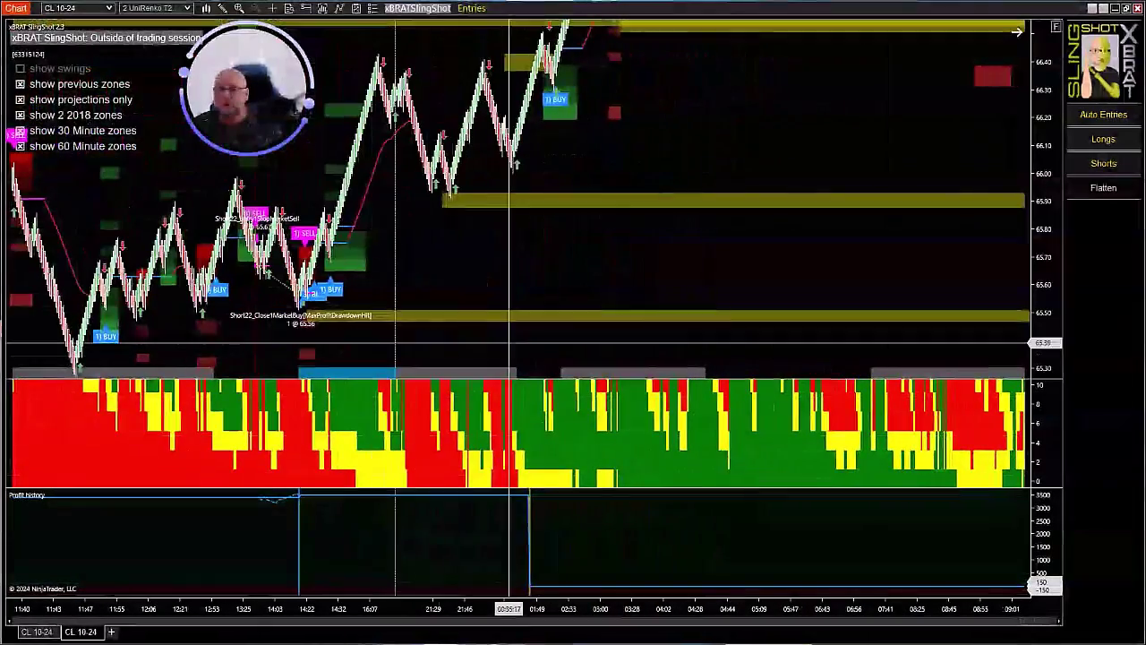
scroll(806, 134, "up", 2)
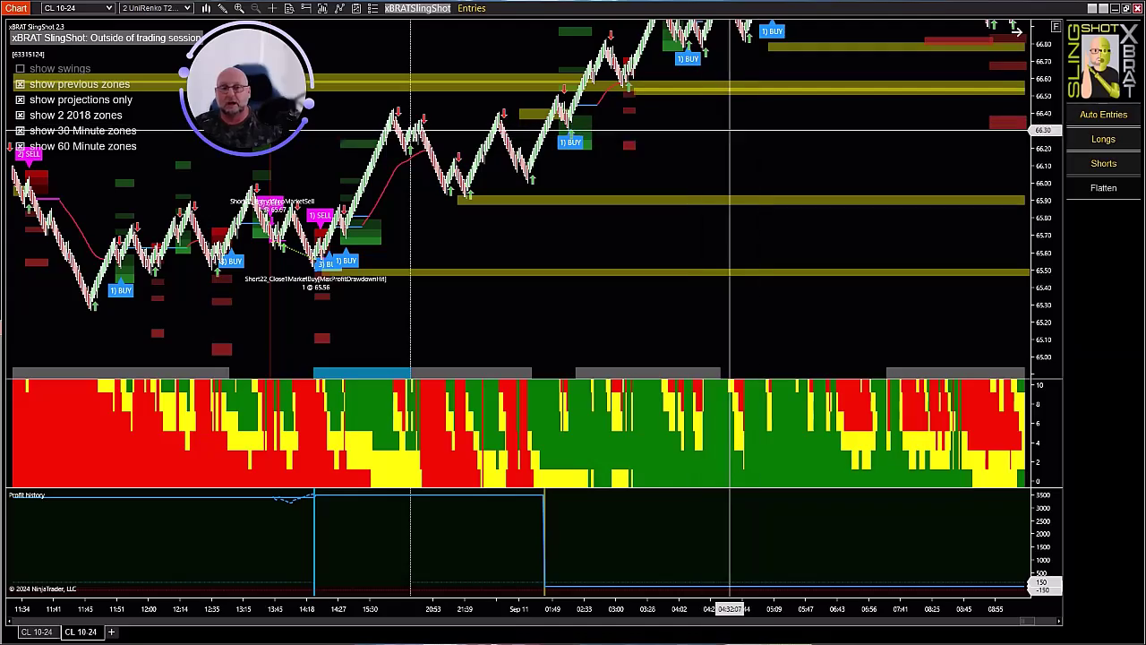
scroll(724, 143, "up", 5)
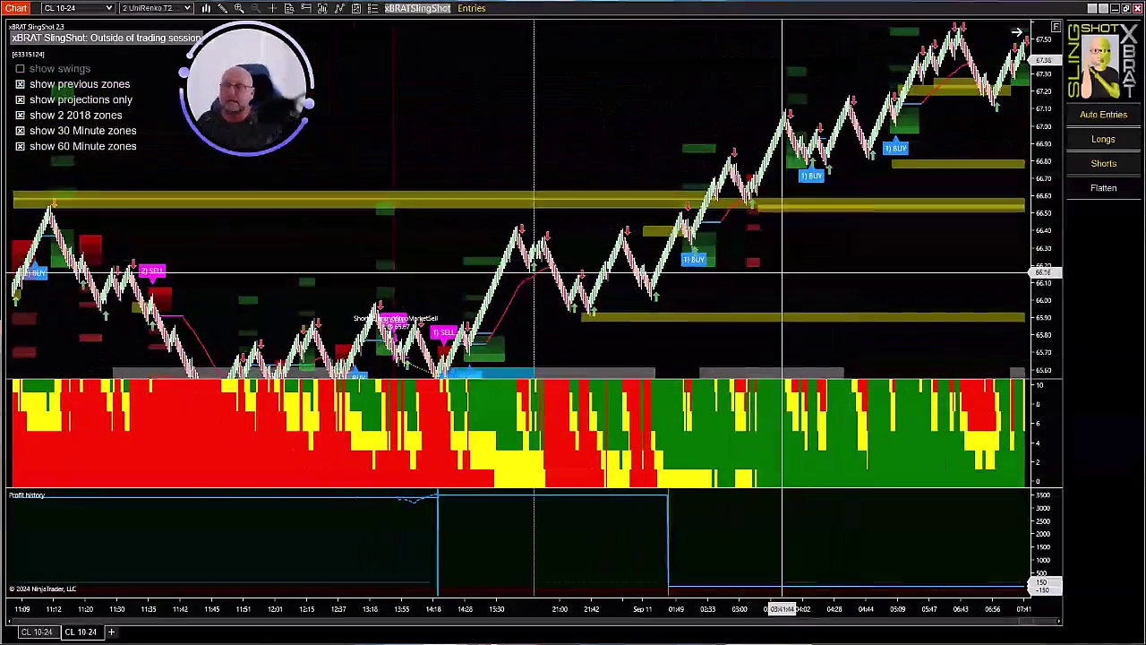
scroll(555, 564, "down", 10)
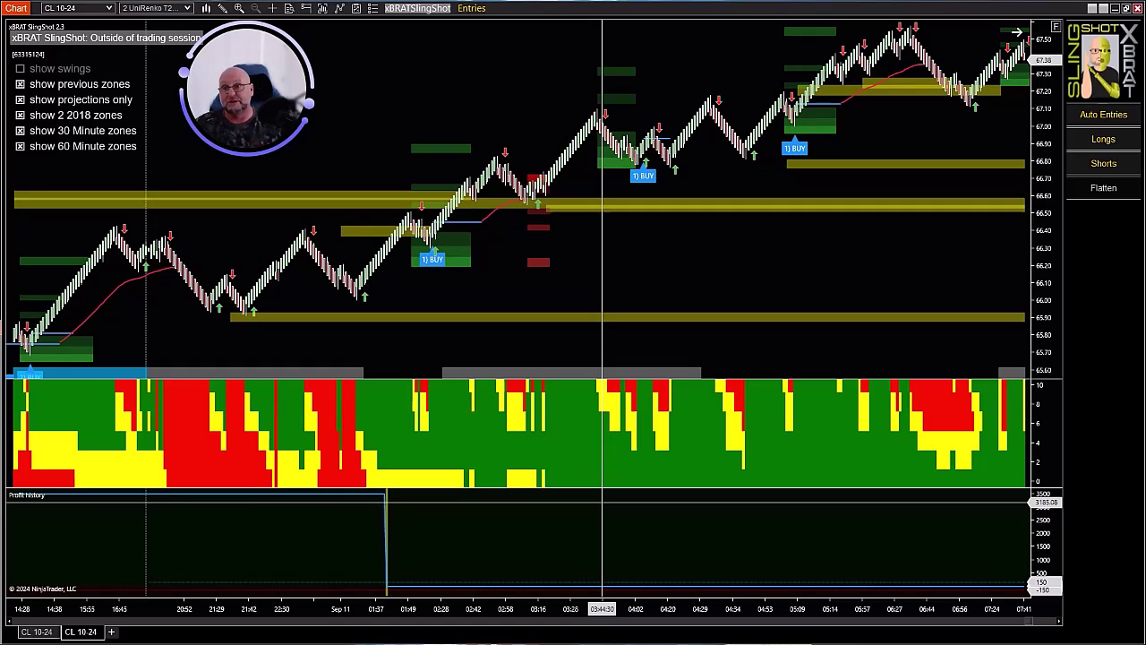
Review the xBRAT SlingShot 2.3 strategy settings from the trade types down to PnL protection, then close them without changes
right_click(527, 129)
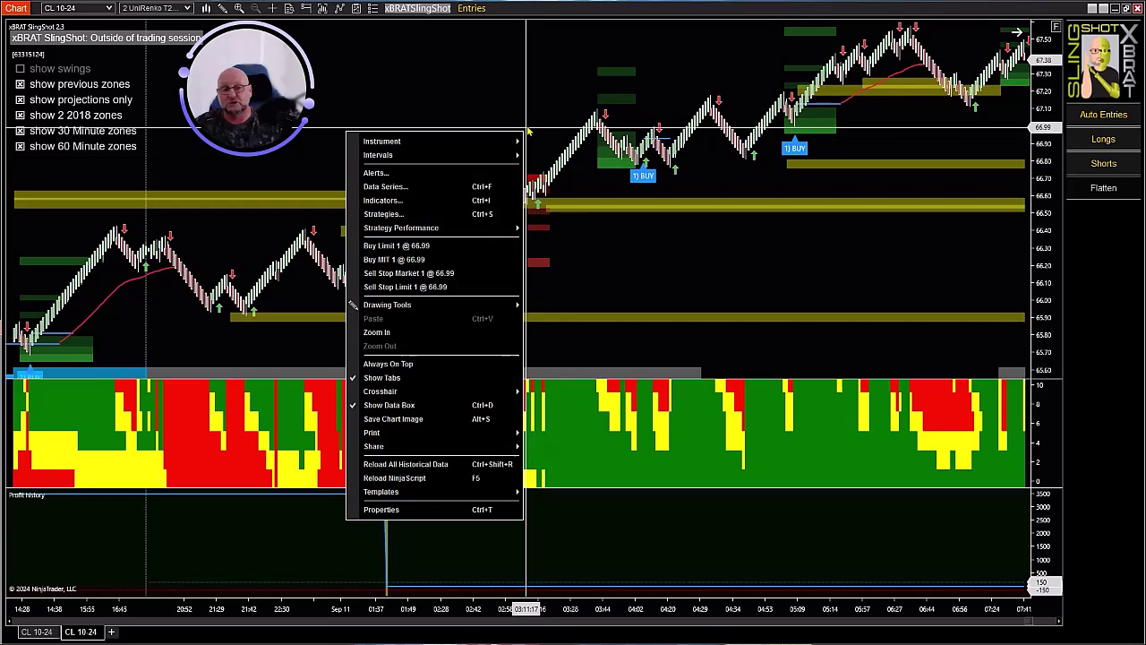
left_click(392, 221)
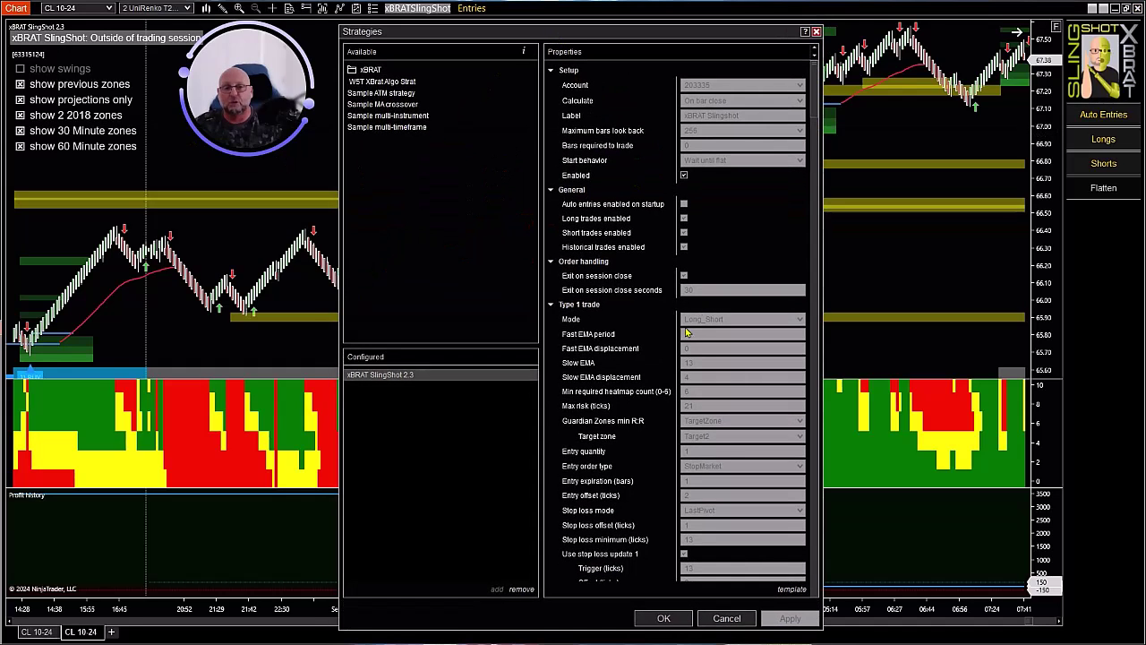
scroll(681, 339, "down", 1)
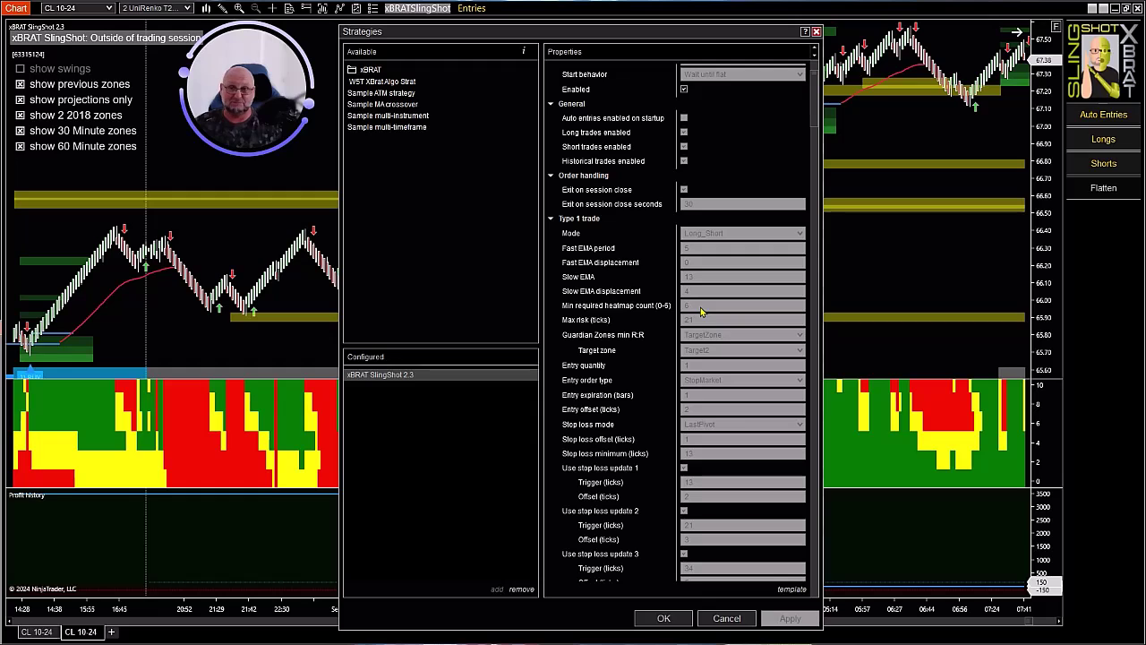
scroll(676, 332, "down", 1)
scroll(679, 359, "down", 18)
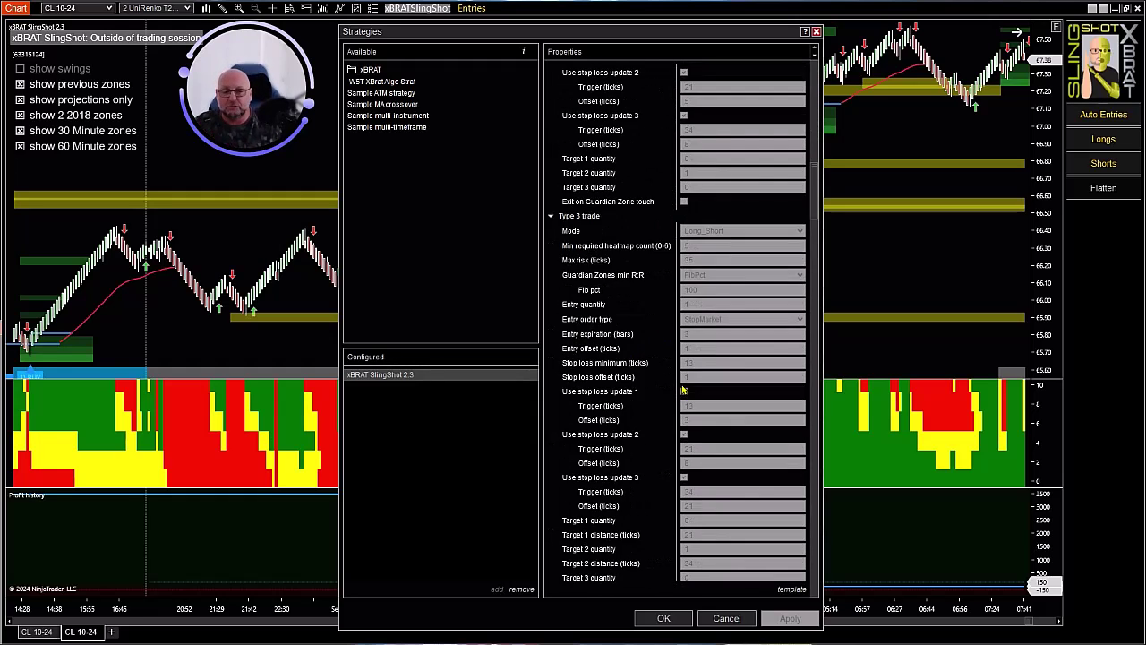
scroll(681, 391, "down", 15)
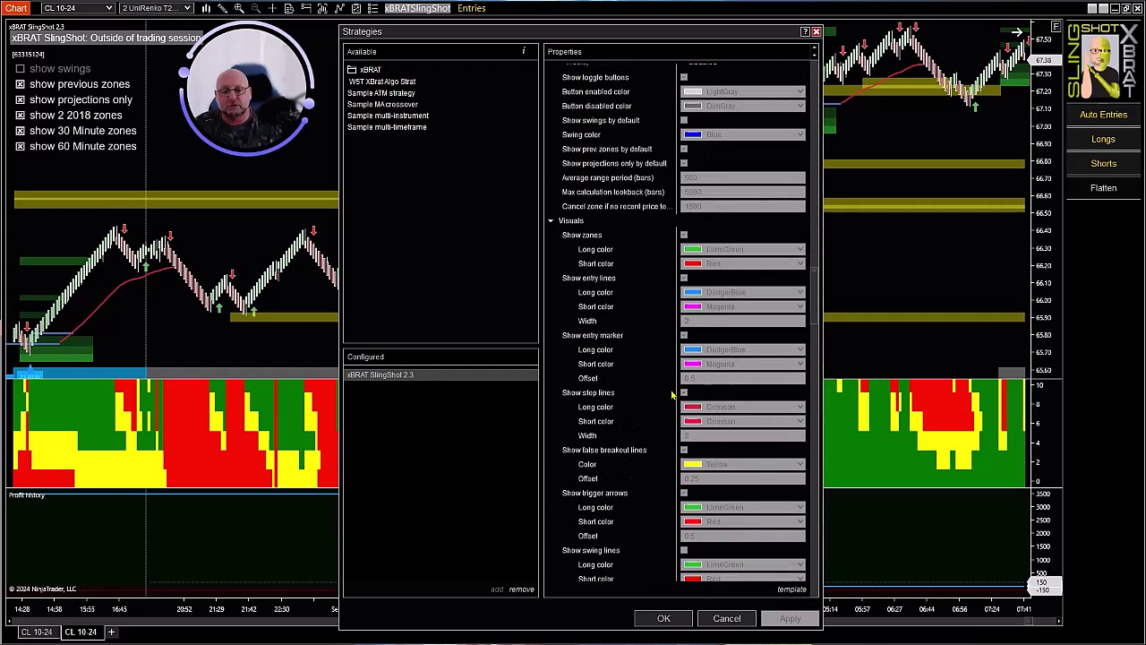
scroll(673, 394, "down", 8)
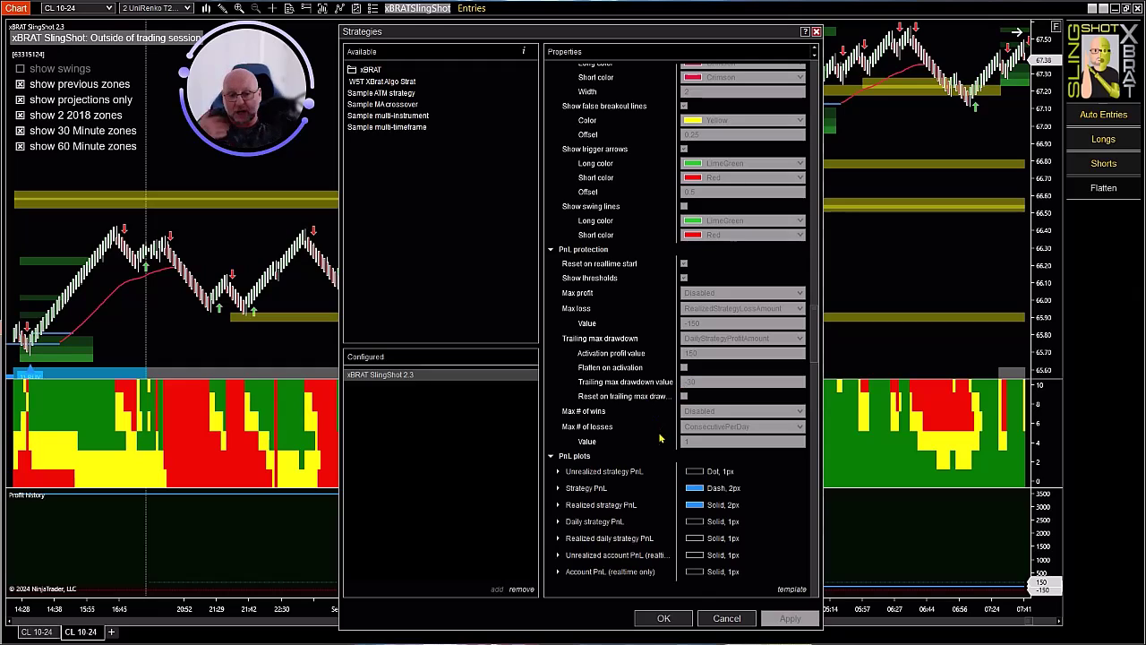
left_click(729, 616)
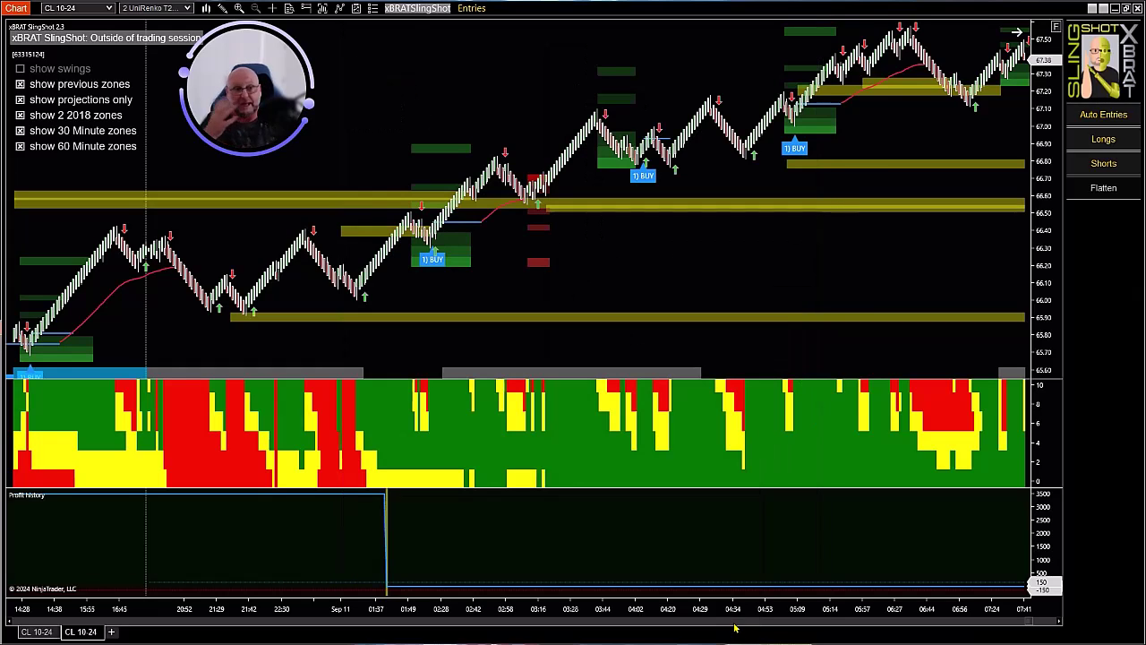